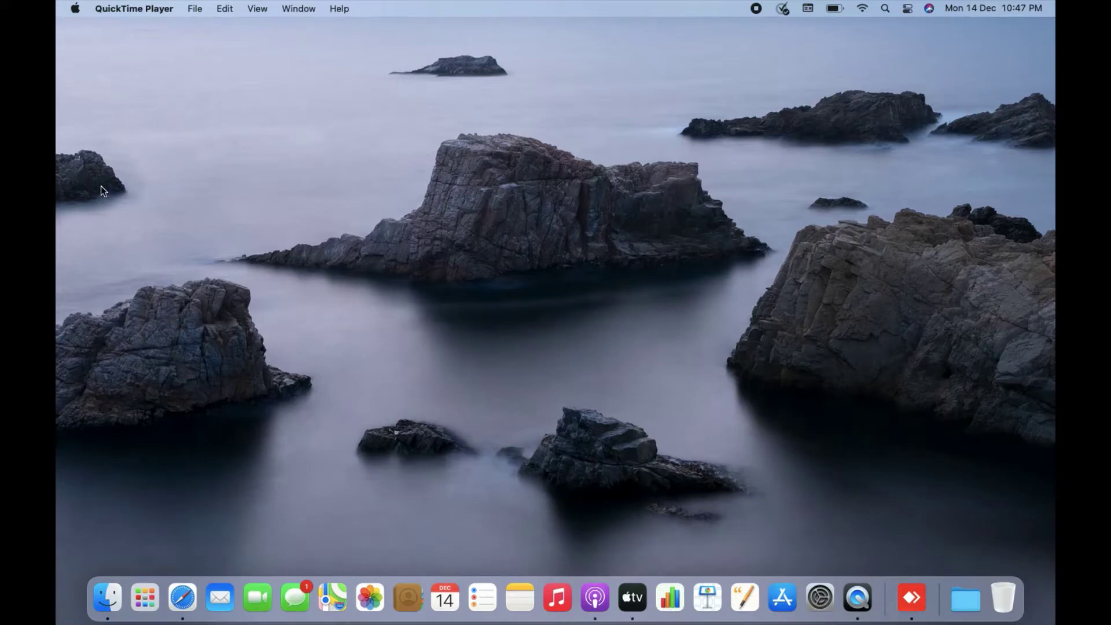
- Launch System Preferences from the Apple menu and go to the Security & Privacy pane
{"action": "left_click", "coordinate": [77, 13]}
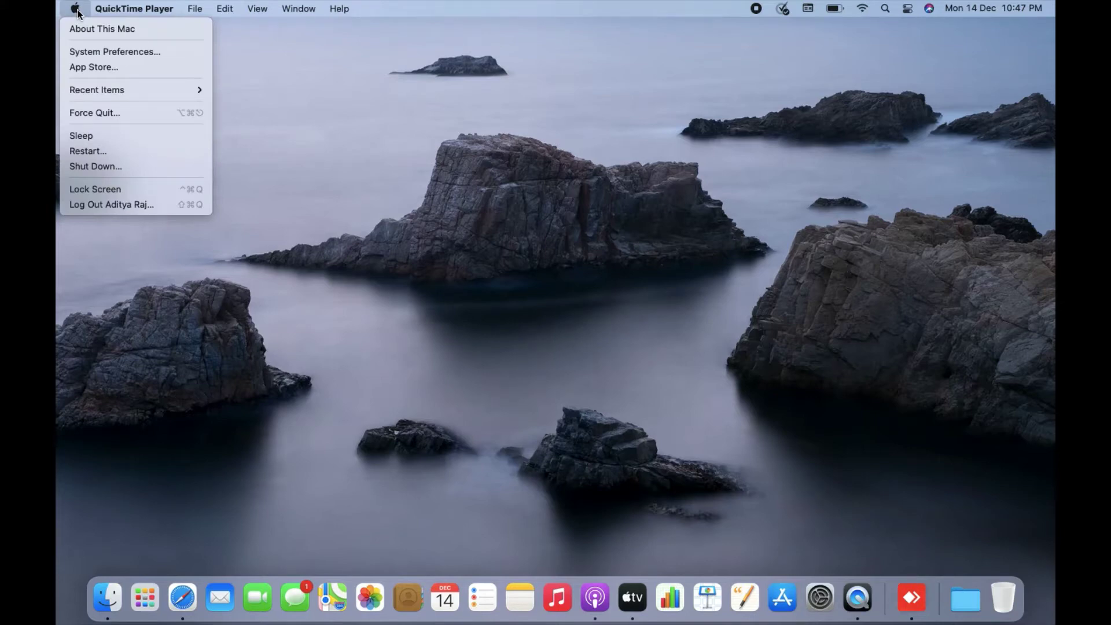
{"action": "left_click", "coordinate": [93, 59]}
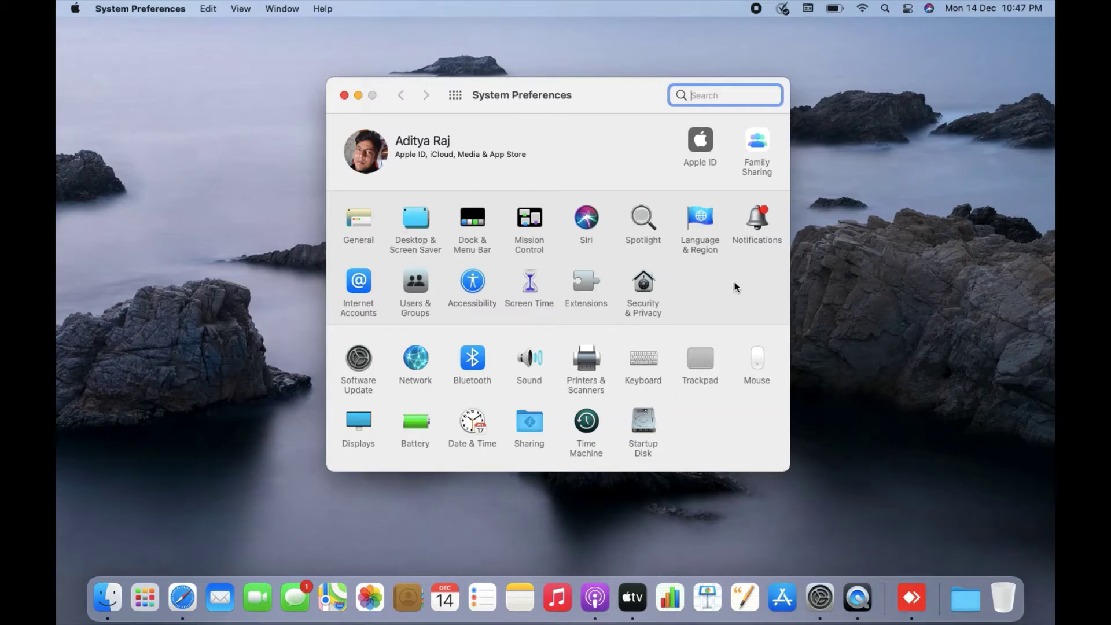
{"action": "left_click", "coordinate": [638, 297]}
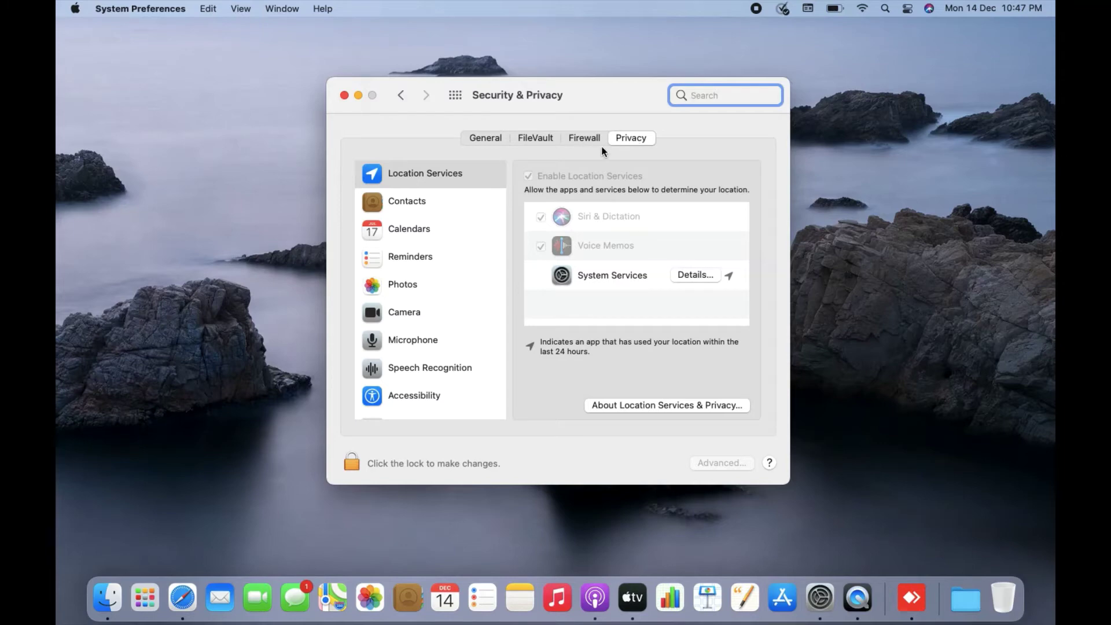
{"action": "left_click", "coordinate": [584, 140]}
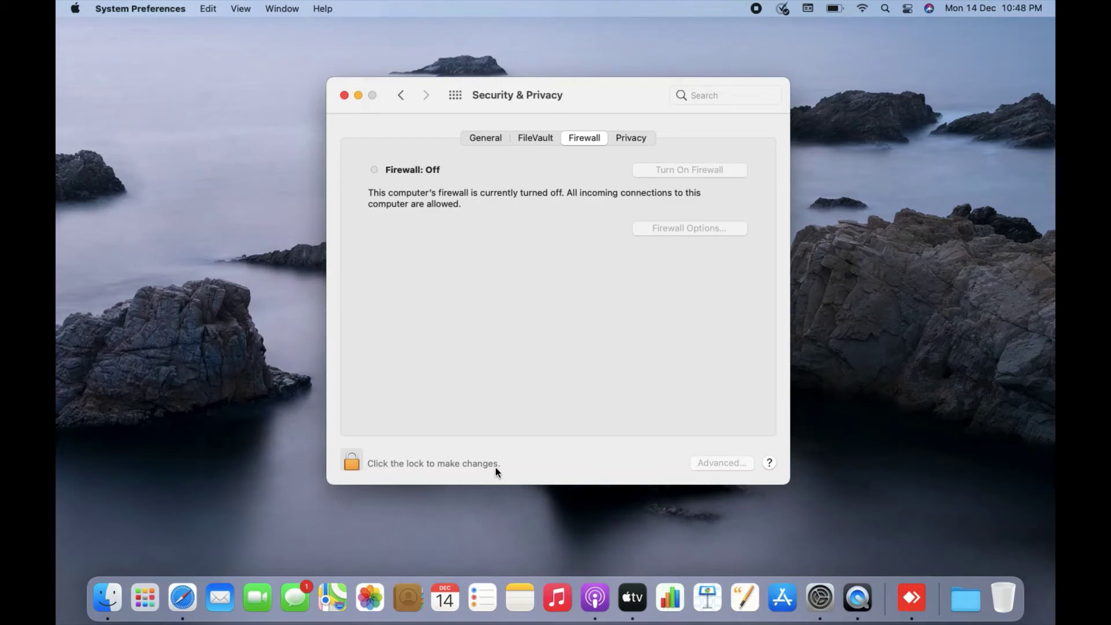
- Unlock the Security & Privacy padlock by confirming the administrator password
{"action": "left_click", "coordinate": [358, 461]}
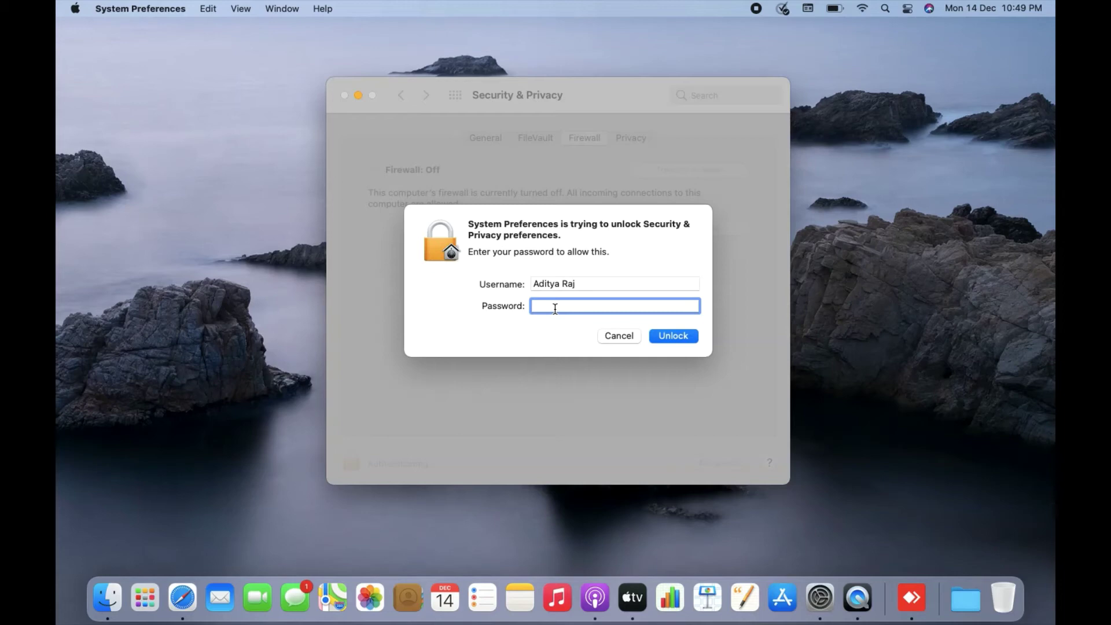
{"action": "type", "text": "•••"}
{"action": "type", "text": "•"}
{"action": "left_click", "coordinate": [672, 338]}
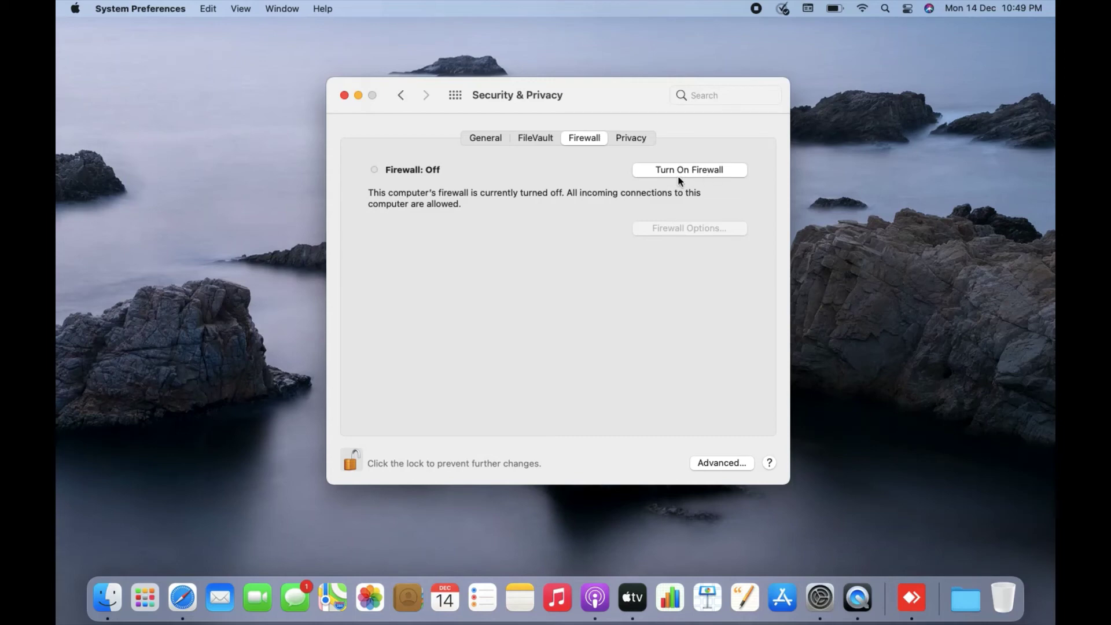
- Switch the macOS firewall to On with Turn On Firewall
{"action": "left_click", "coordinate": [704, 171]}
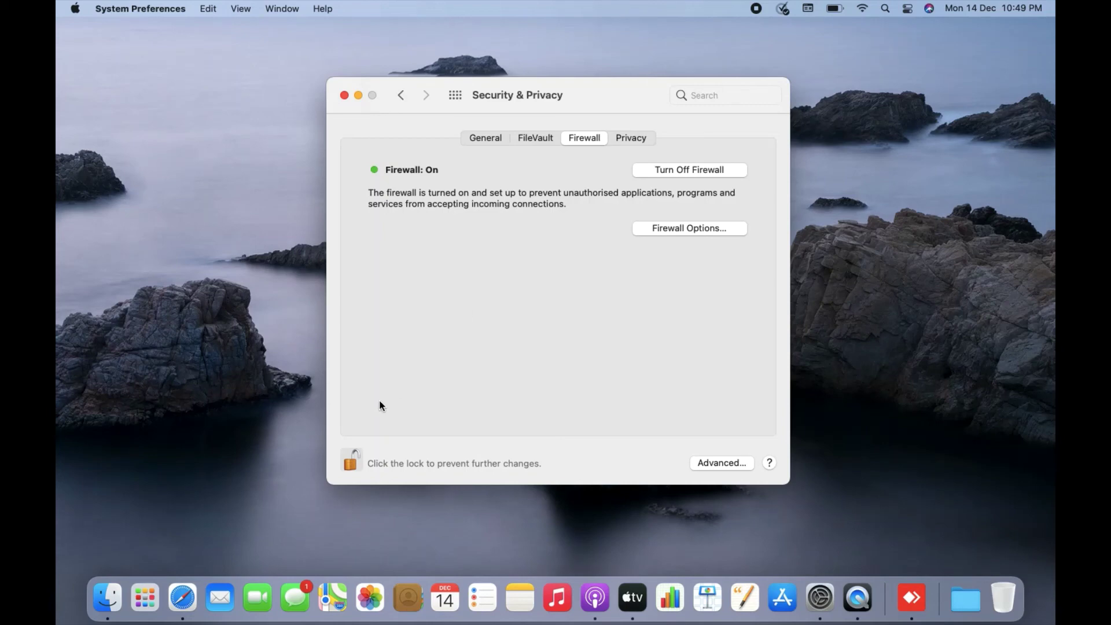
- Re-lock the Security & Privacy padlock and close System Preferences
{"action": "left_click", "coordinate": [352, 462]}
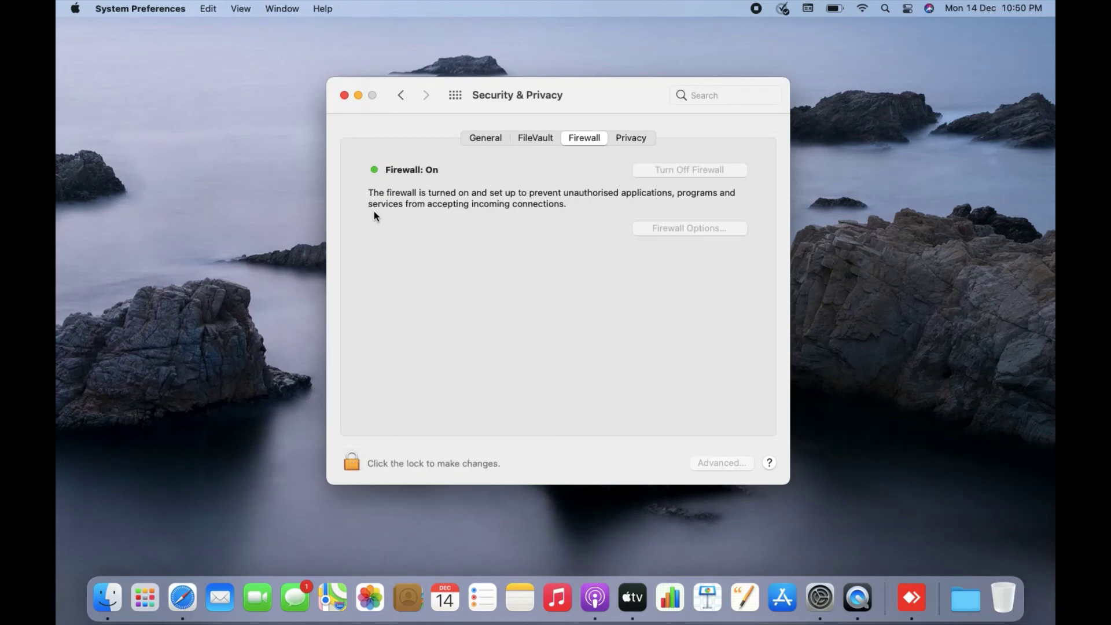
{"action": "left_click", "coordinate": [345, 96]}
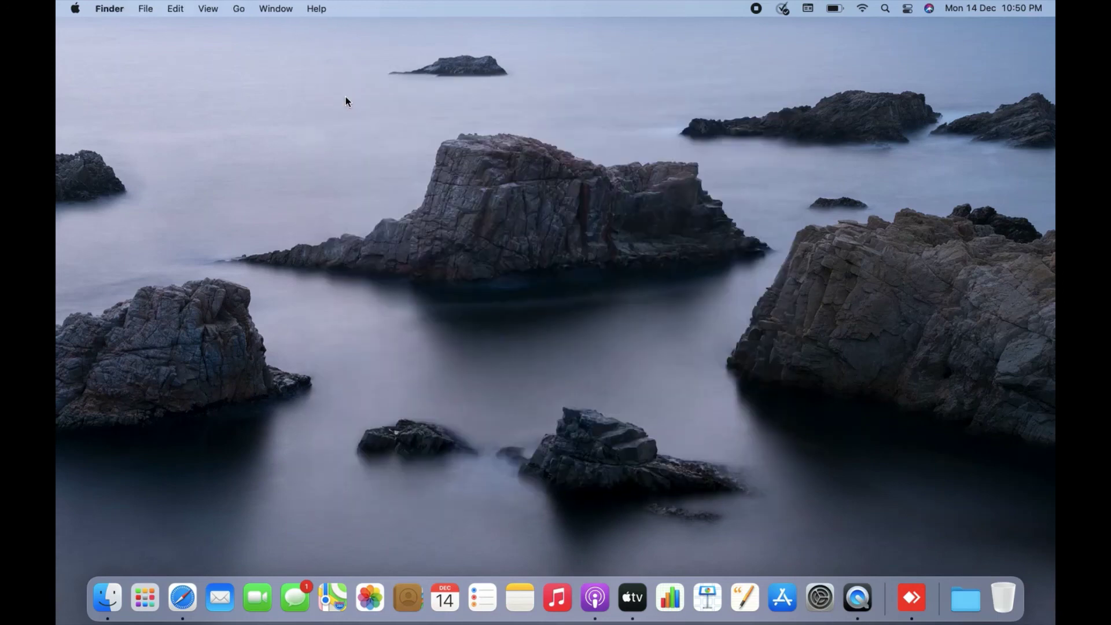